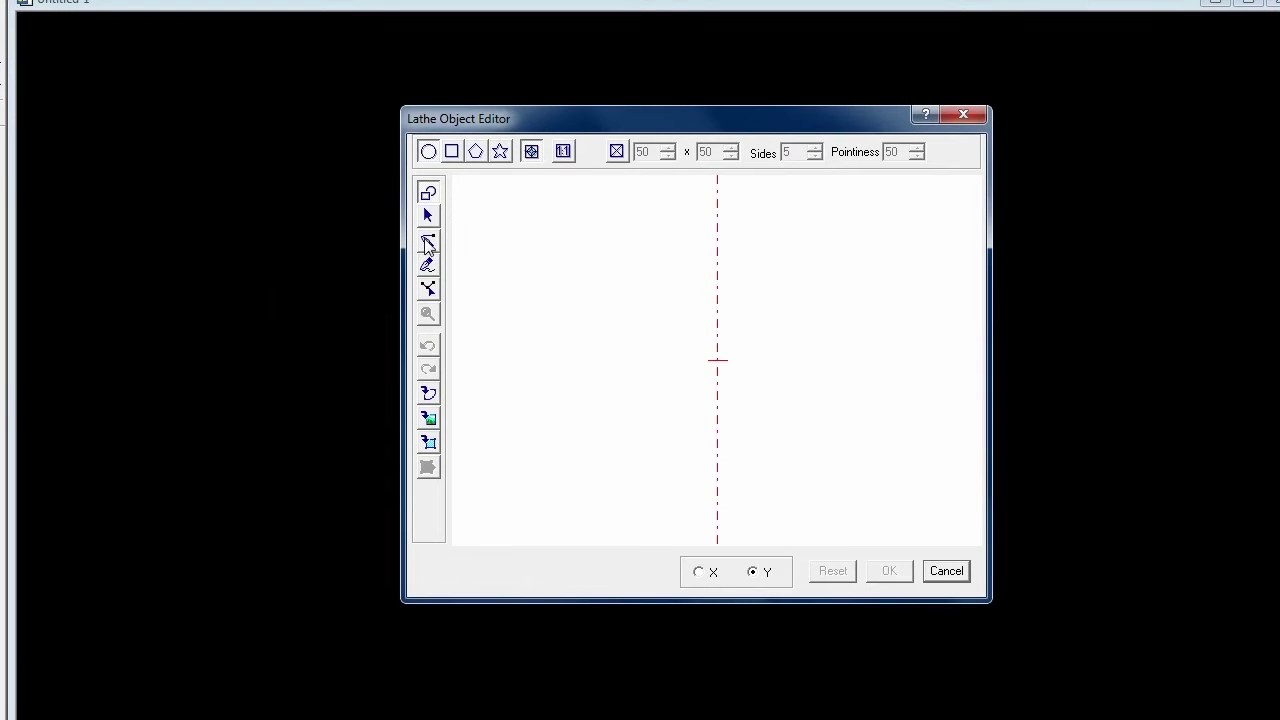
- Outline the goblet's flared cup point by point, starting from the lathe axis
click(425, 242)
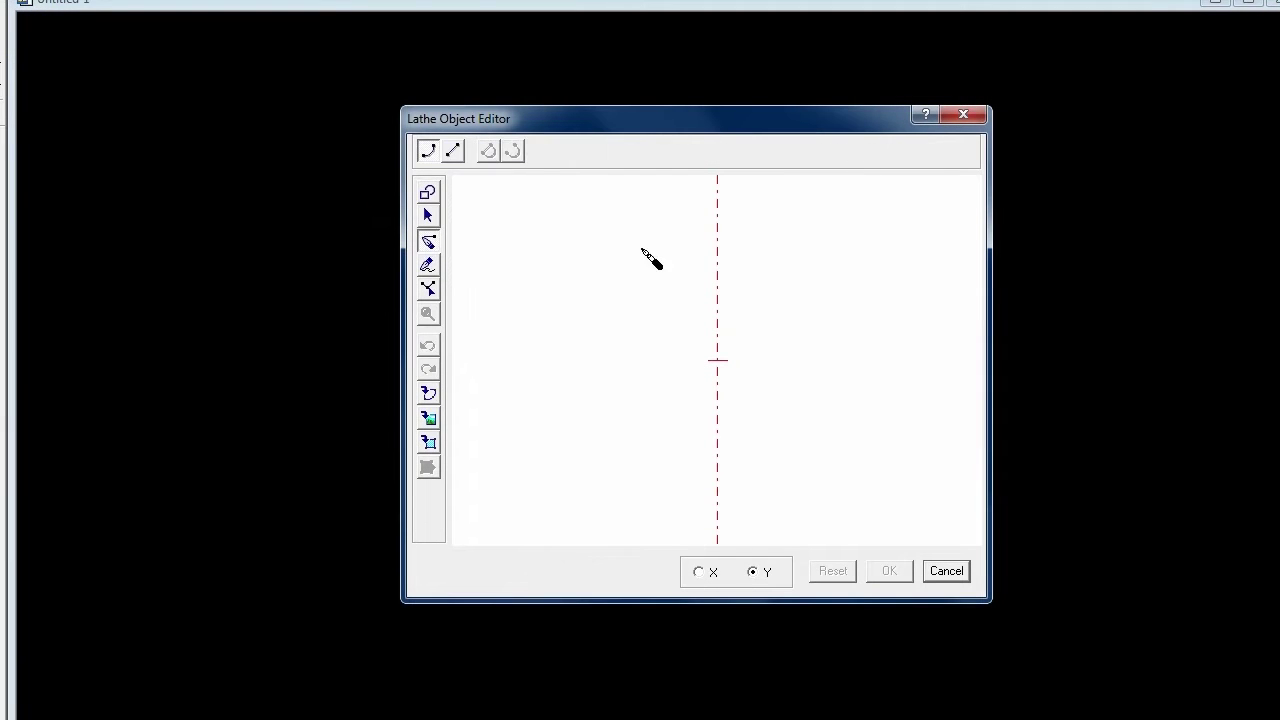
click(717, 343)
click(810, 332)
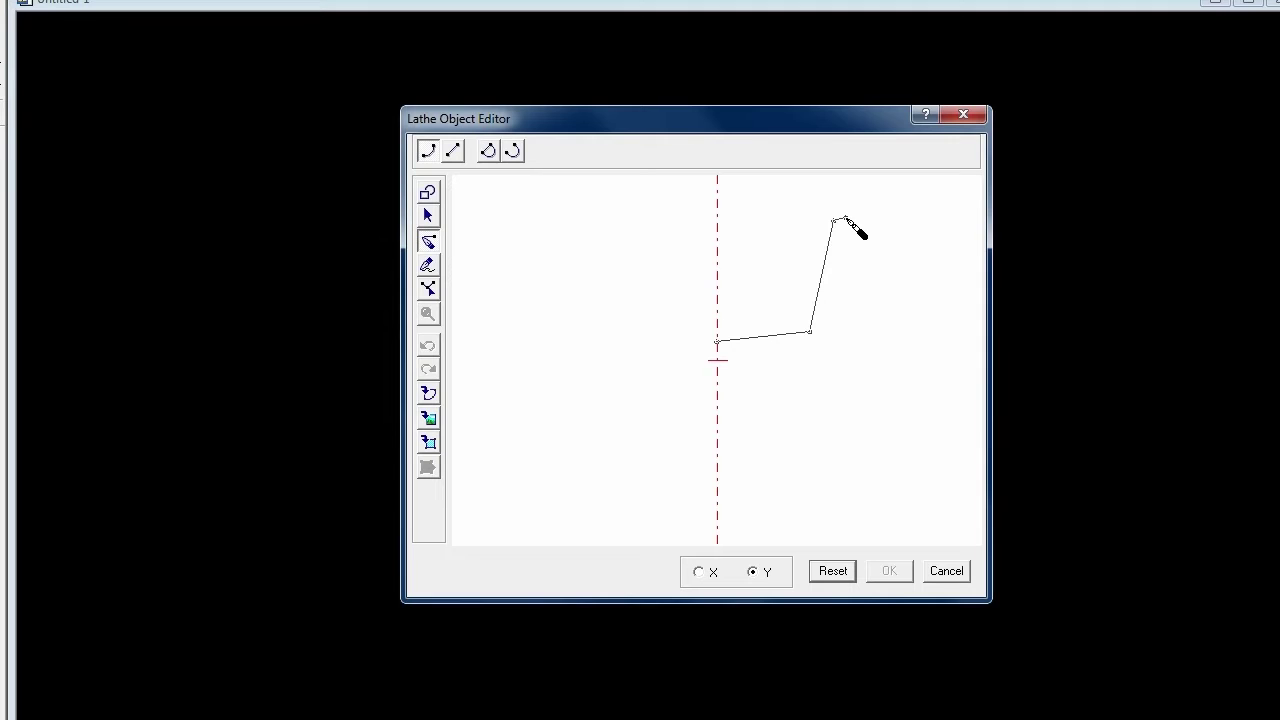
click(820, 347)
click(737, 357)
- Add the thin stem and flat base, close the profile at the axis, and lathe it
click(735, 473)
click(802, 475)
click(802, 486)
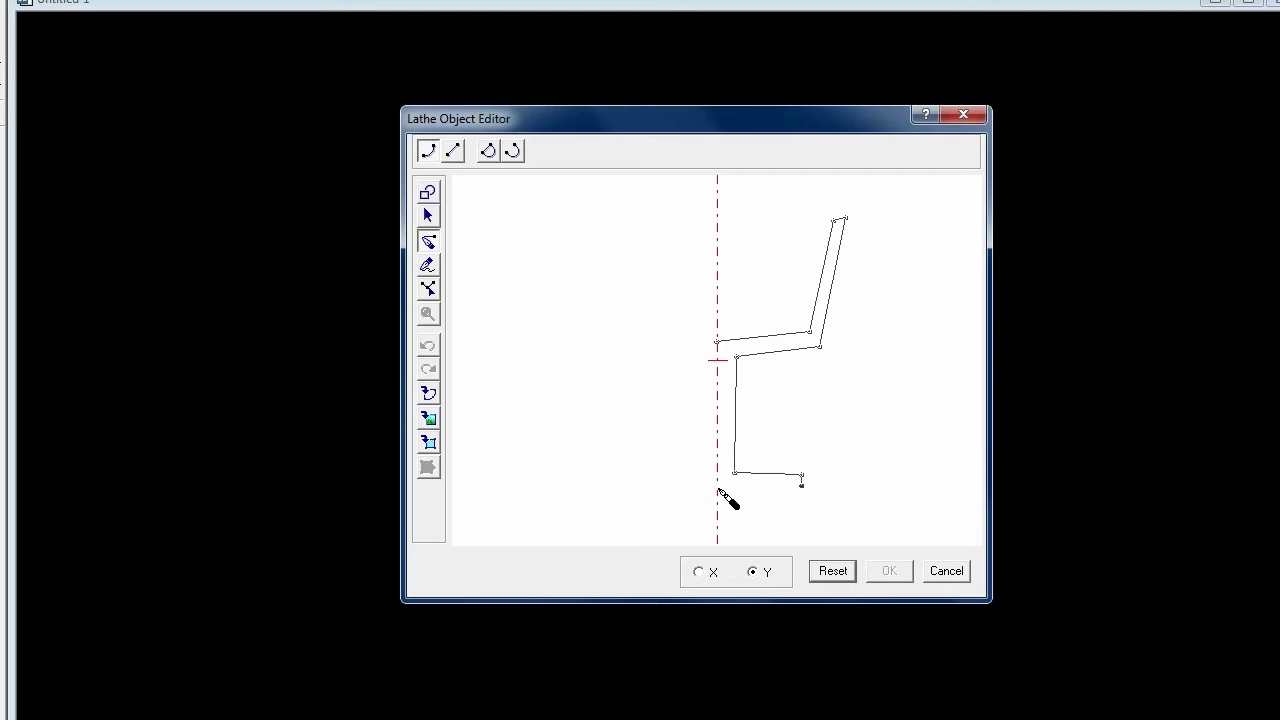
click(717, 488)
click(428, 216)
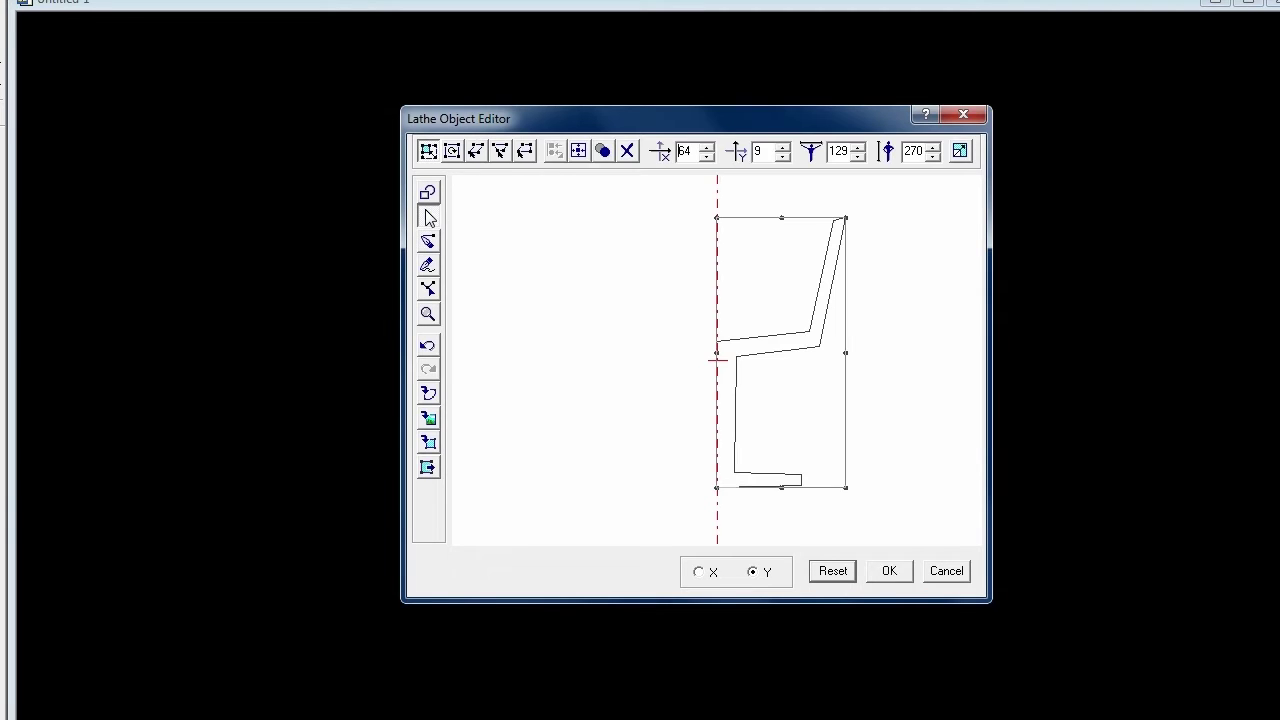
click(890, 571)
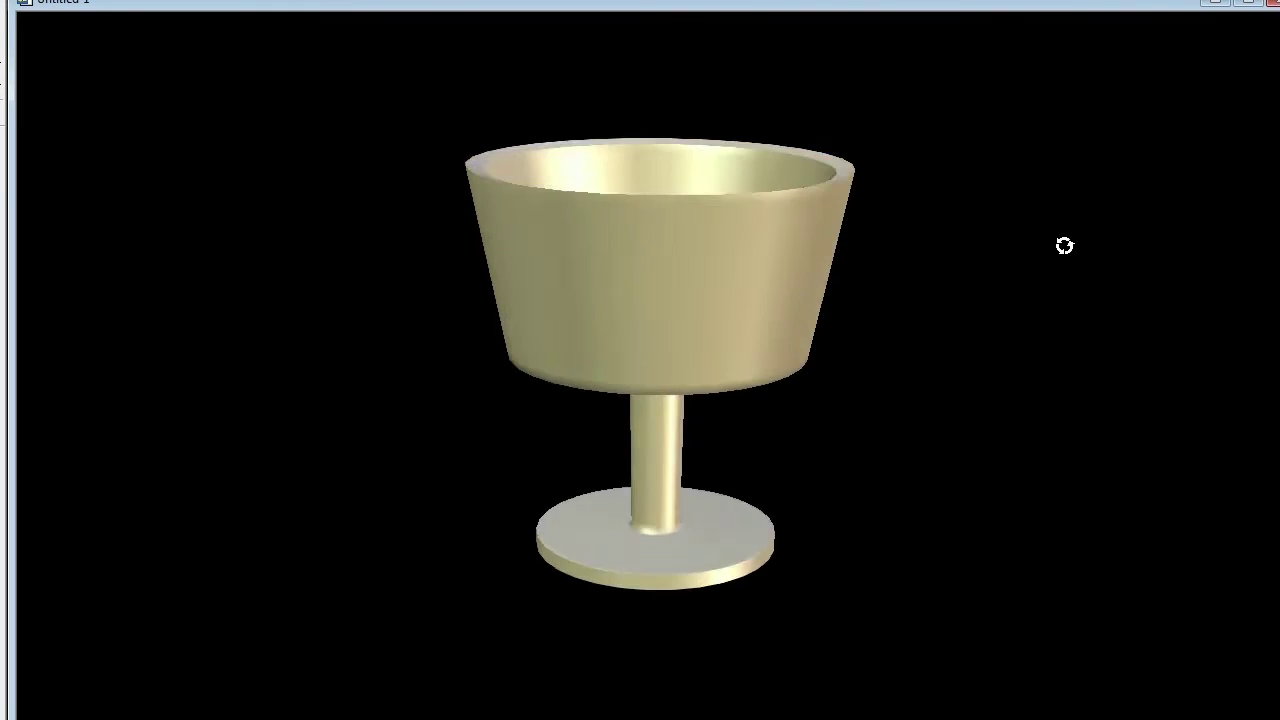
- Orbit the finished goblet in the preview to view it from above
mouse_move(1064, 246)
mouse_down()
mouse_move(1063, 297)
mouse_move(1103, 297)
mouse_move(1106, 251)
mouse_move(1066, 200)
mouse_move(1021, 184)
mouse_move(914, 190)
mouse_move(934, 180)
mouse_up()
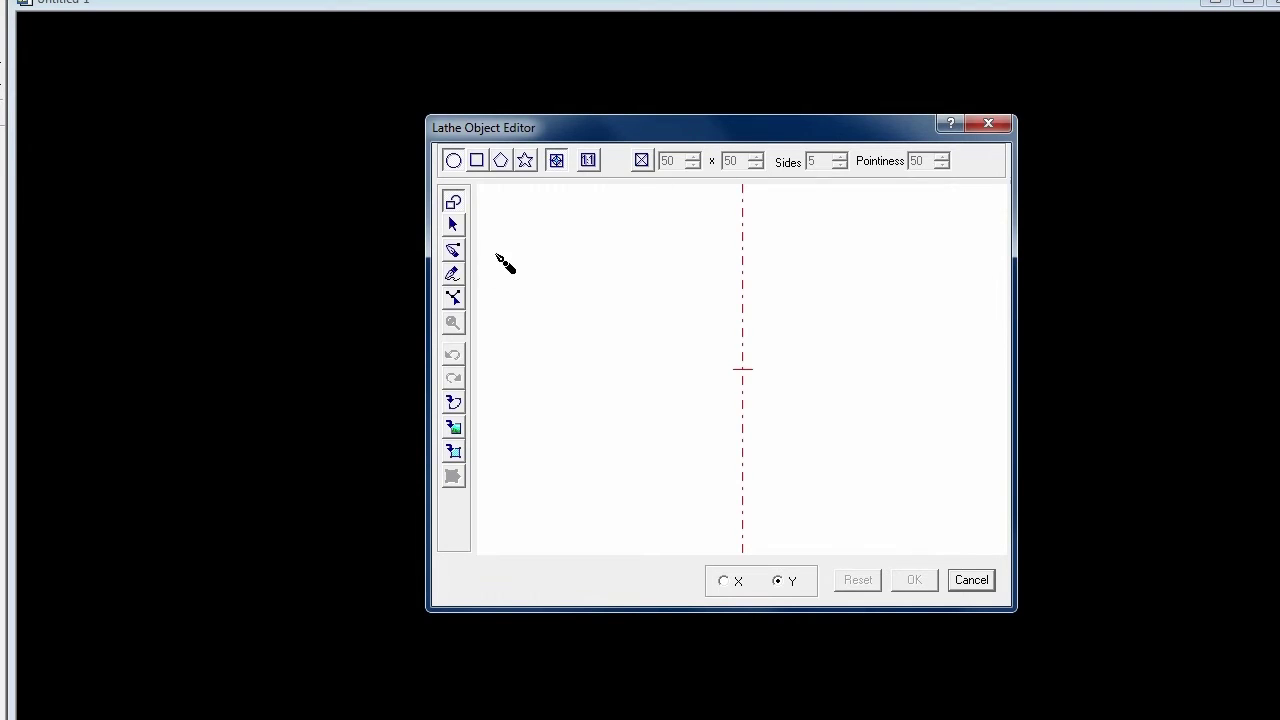
- Freehand-sketch a curved bowl profile from the axis, smooth it, and lathe it
click(453, 276)
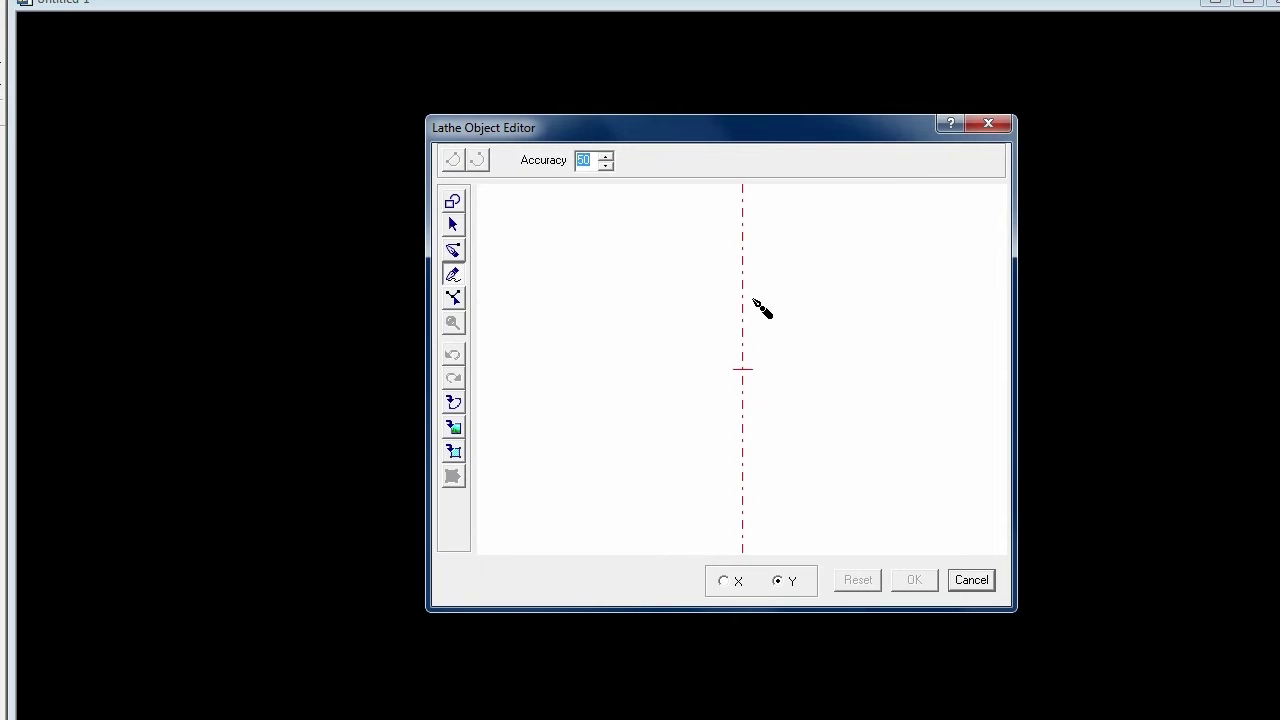
mouse_move(743, 313)
mouse_down()
mouse_move(919, 270)
mouse_move(931, 304)
mouse_move(889, 333)
mouse_move(743, 334)
mouse_up()
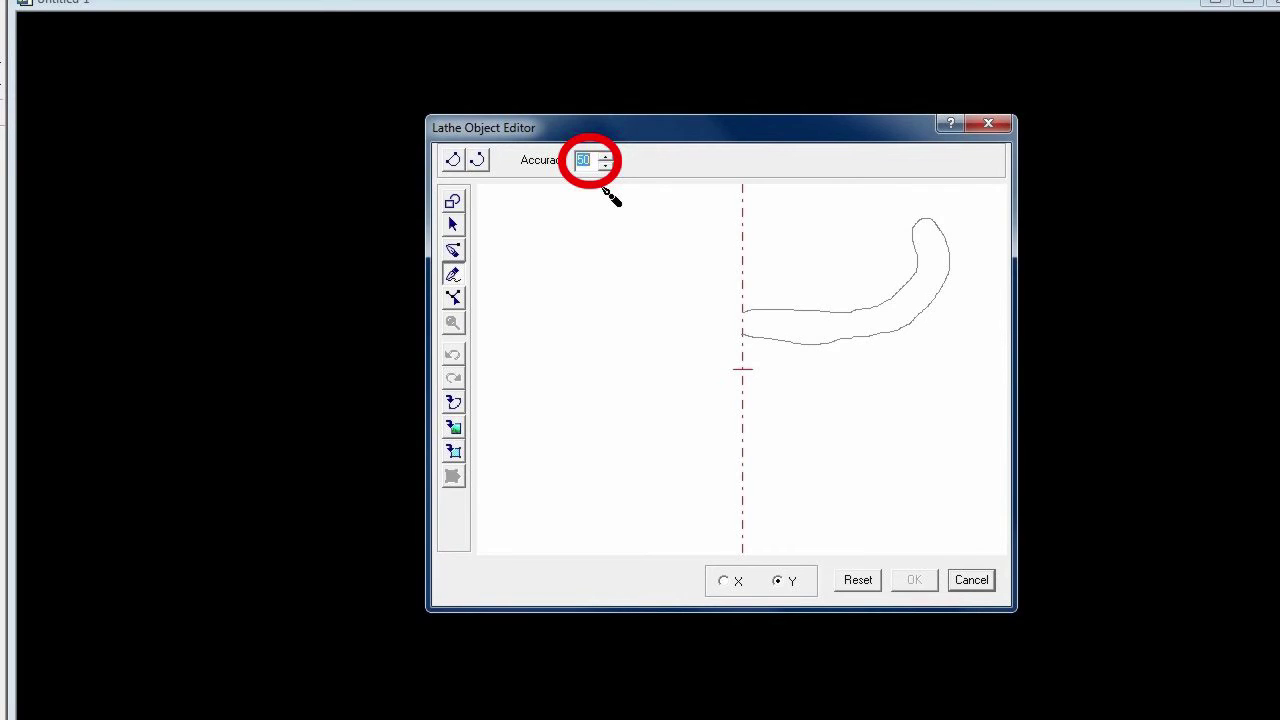
click(453, 228)
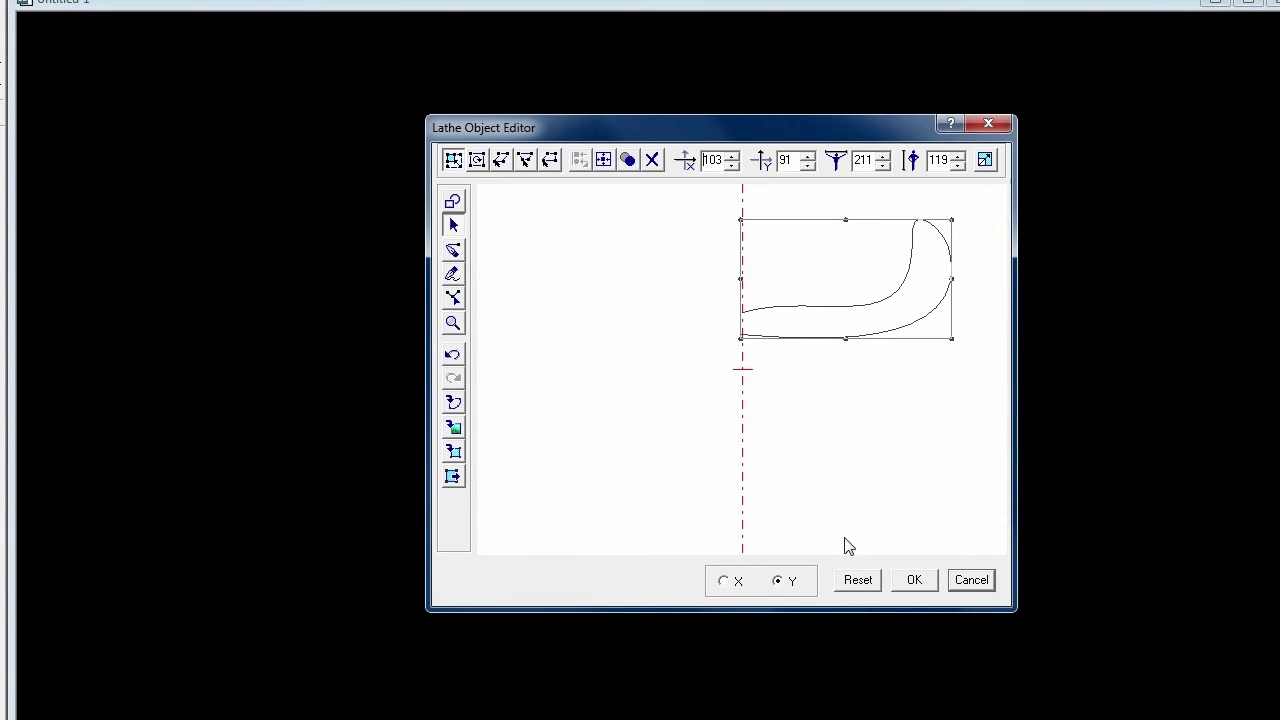
click(914, 582)
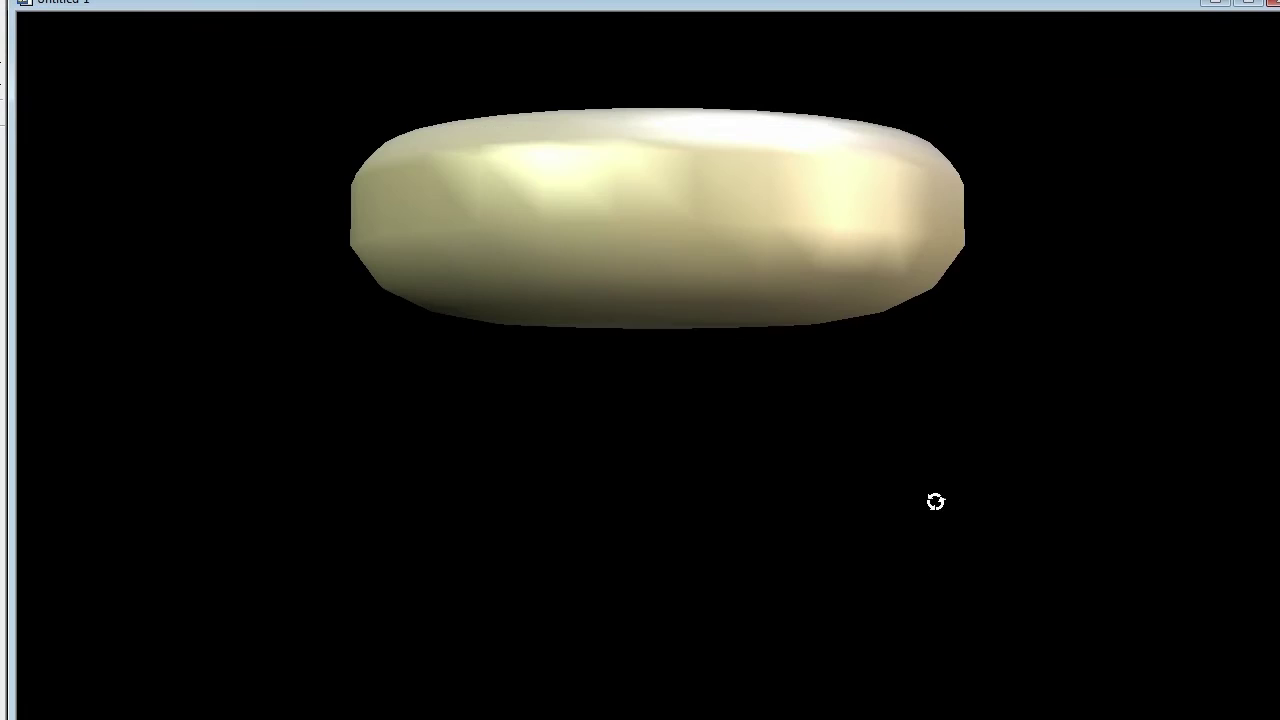
- Orbit the shiny metallic ring to look at its top
drag(960, 429, 966, 474)
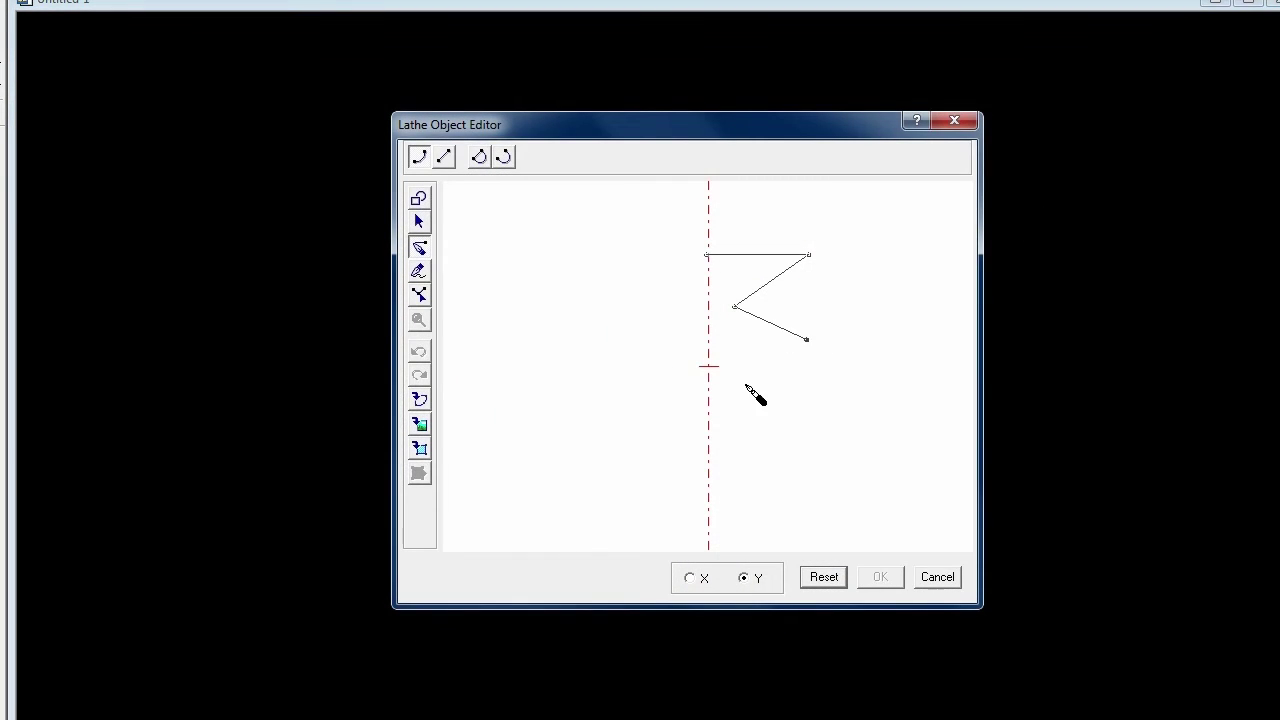
- Close the zigzag profile at the axis, lathe it into stacked cones, and tilt it
click(810, 484)
click(708, 486)
click(419, 221)
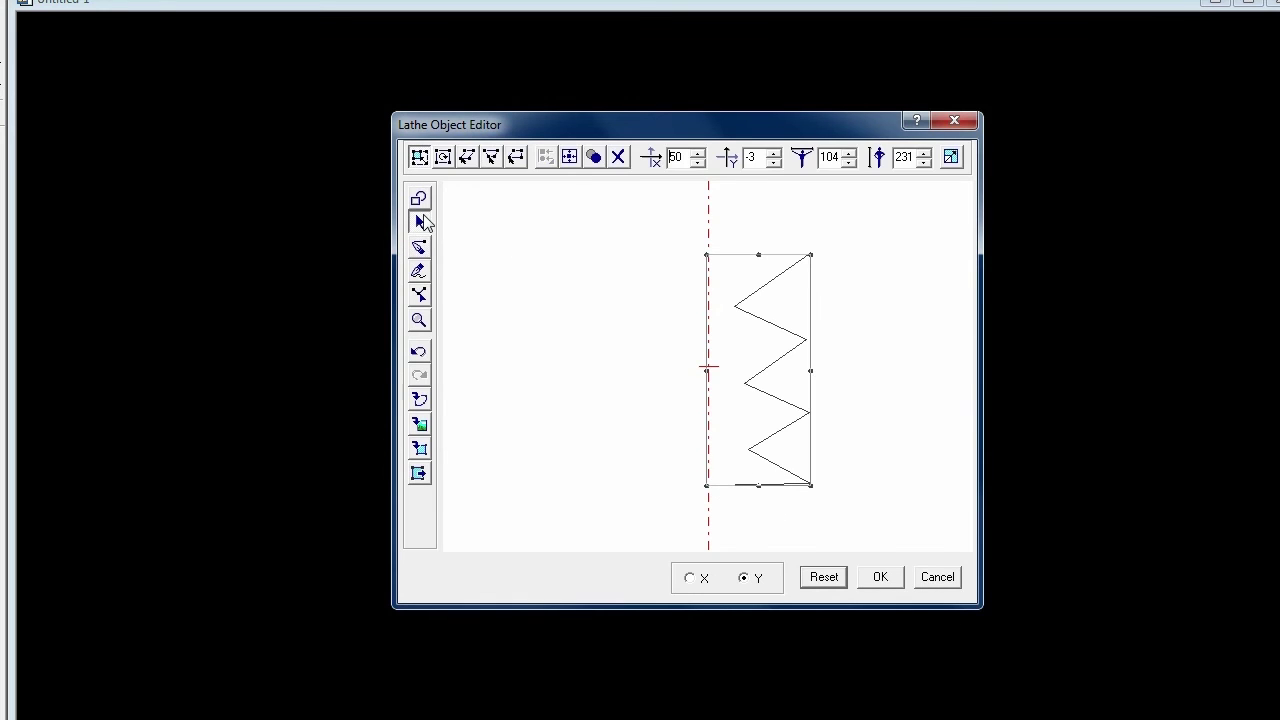
click(871, 578)
mouse_move(1031, 240)
mouse_down()
mouse_move(1020, 223)
mouse_move(1011, 252)
mouse_move(954, 300)
mouse_move(789, 291)
mouse_move(786, 254)
mouse_move(864, 189)
mouse_up()
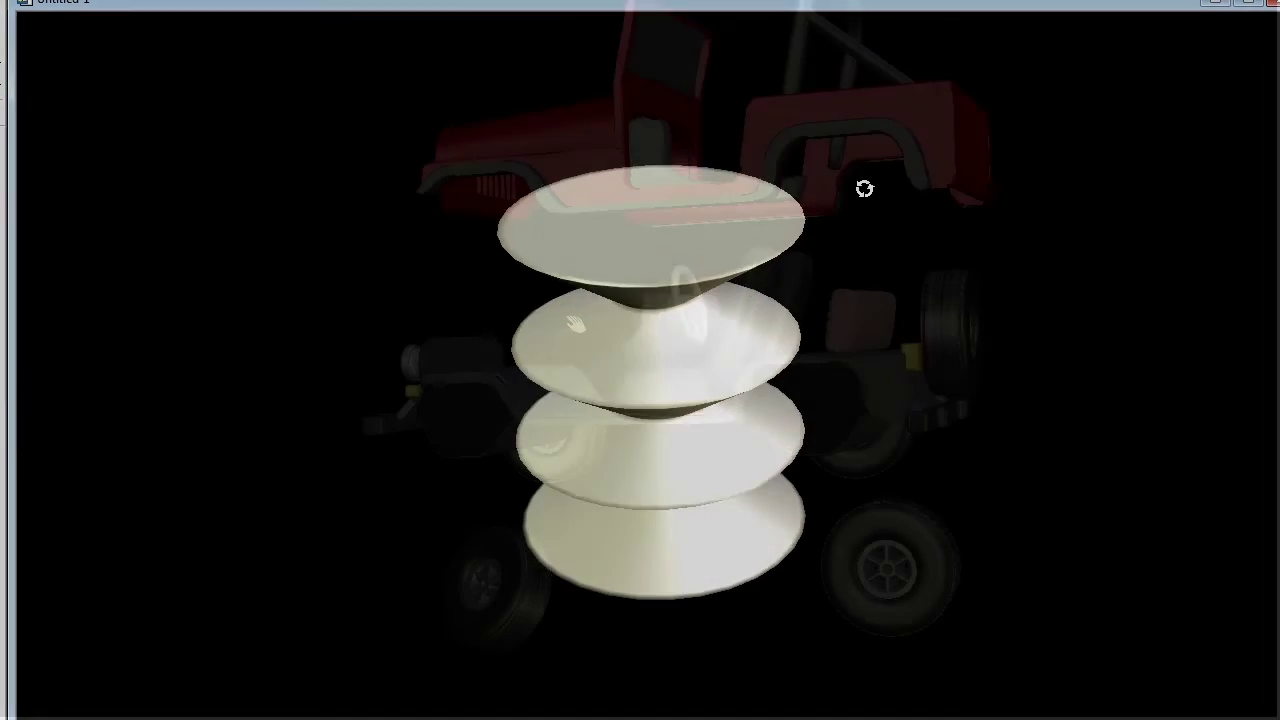